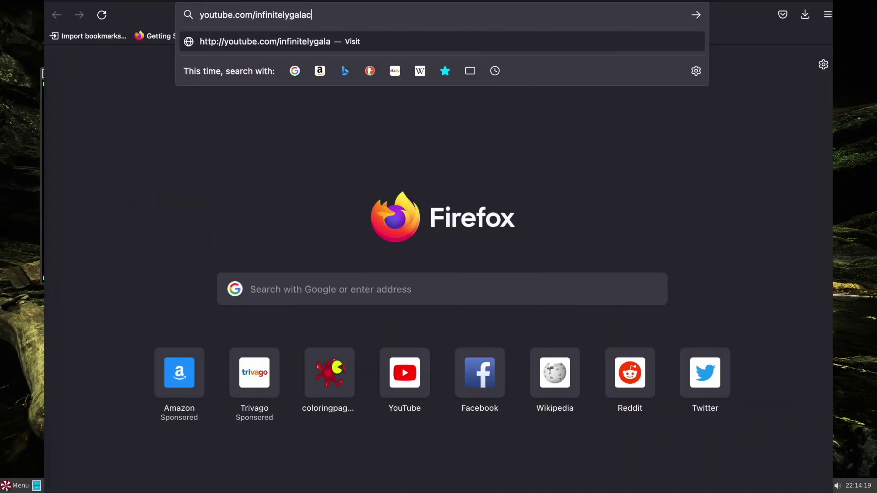
Step: Load youtube.com/infinitelygalactic in Firefox and scroll down the channel page
key("Return")
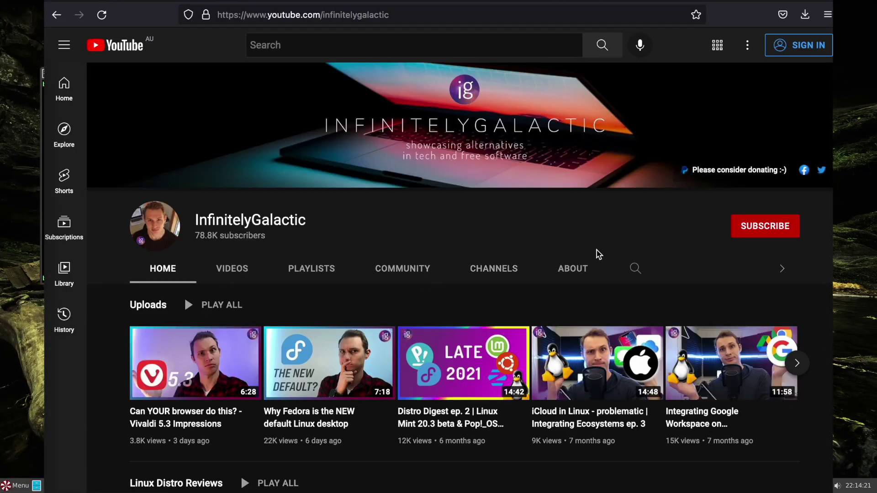
scroll(599, 254, "down", 4)
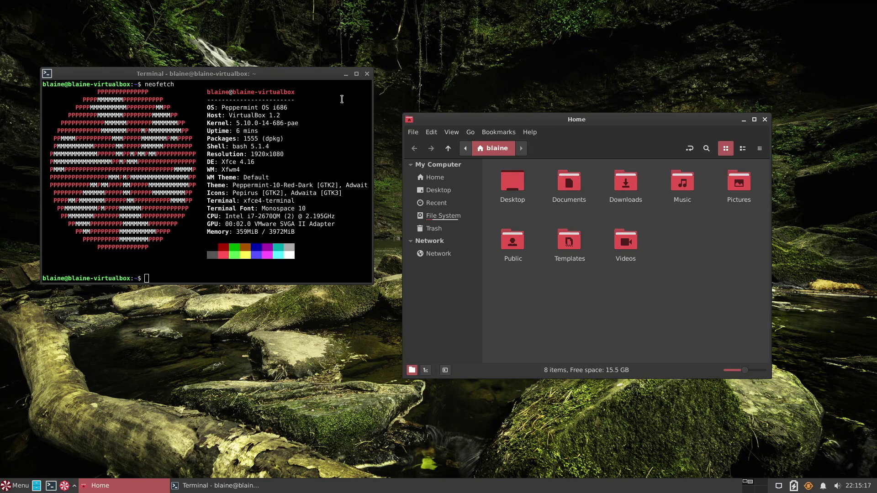
left_click_drag(300, 77, 312, 88)
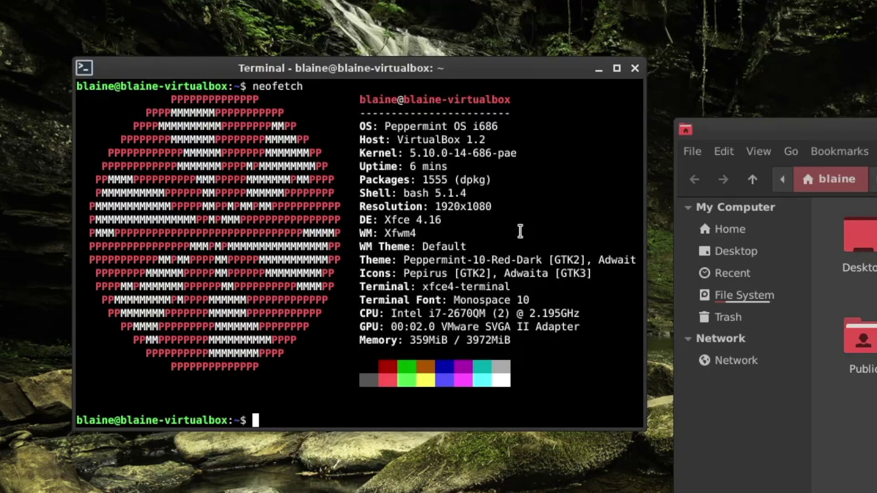
left_click_drag(429, 313, 490, 315)
left_click(488, 307)
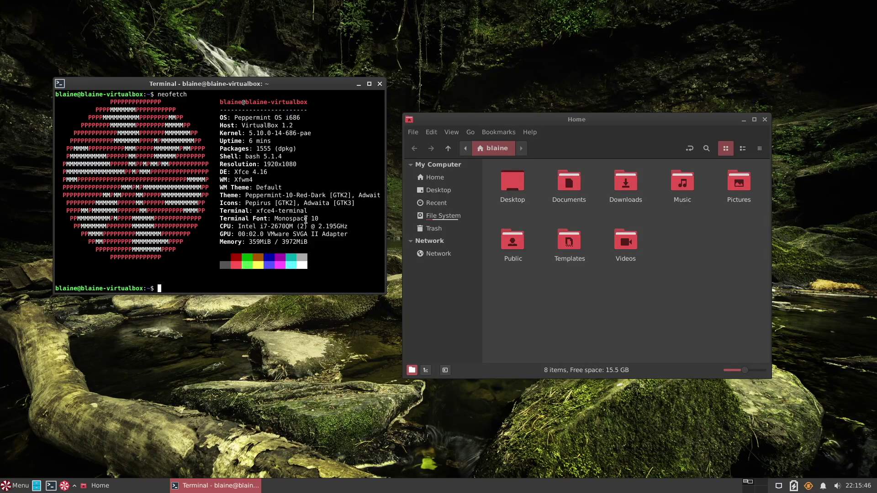
left_click(527, 116)
left_click_drag(526, 117, 526, 115)
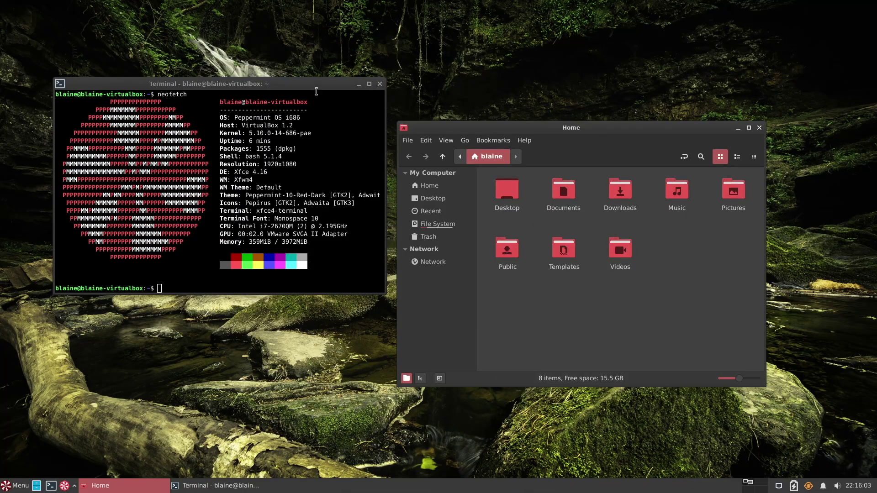
left_click_drag(318, 86, 316, 72)
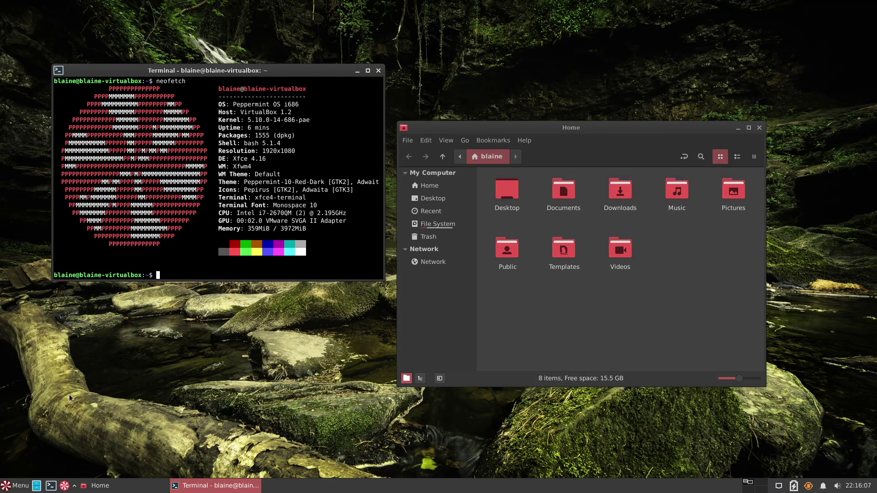
Step: Minimize the Terminal and Home windows and launch About Xfce from All Applications
left_click(357, 70)
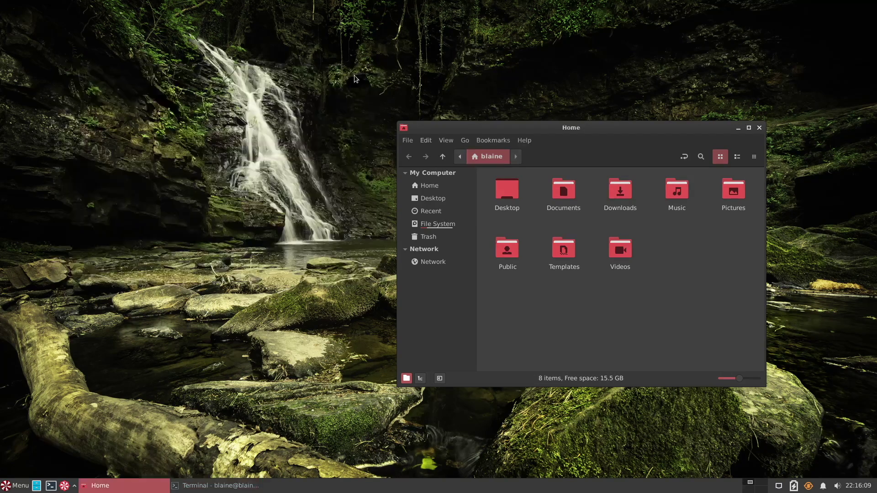
left_click(739, 129)
left_click(16, 486)
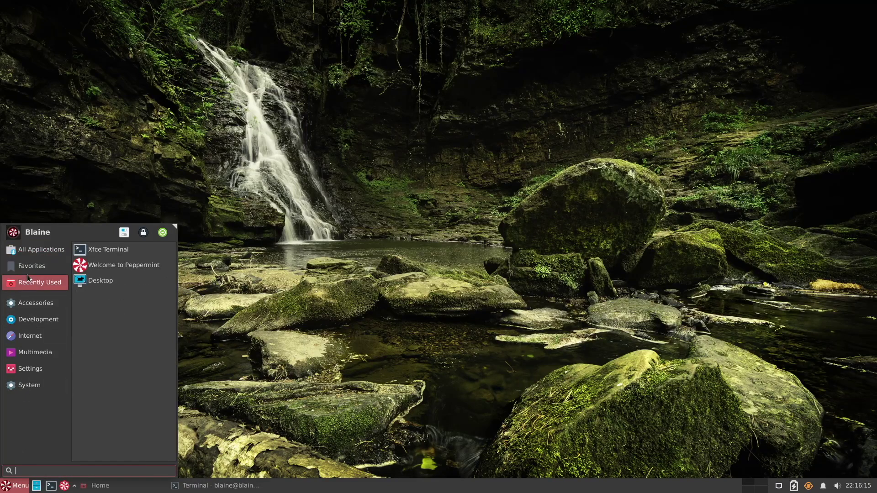
mouse_move(28, 272)
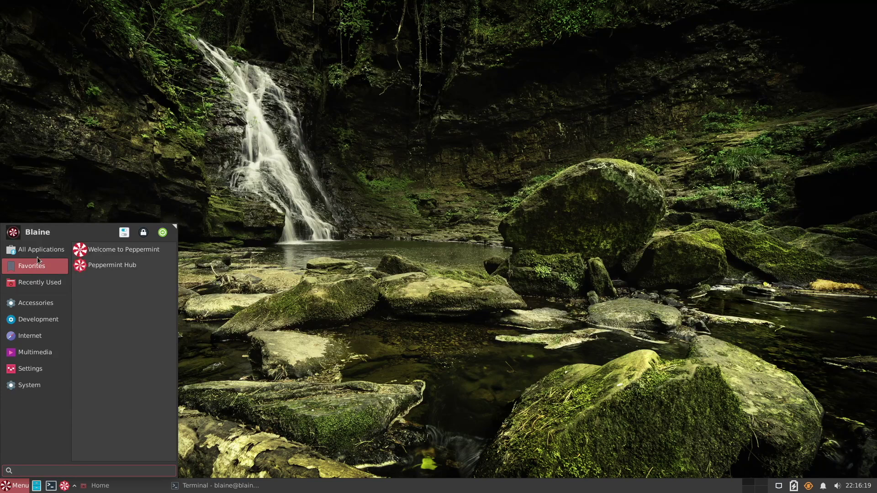
mouse_move(34, 253)
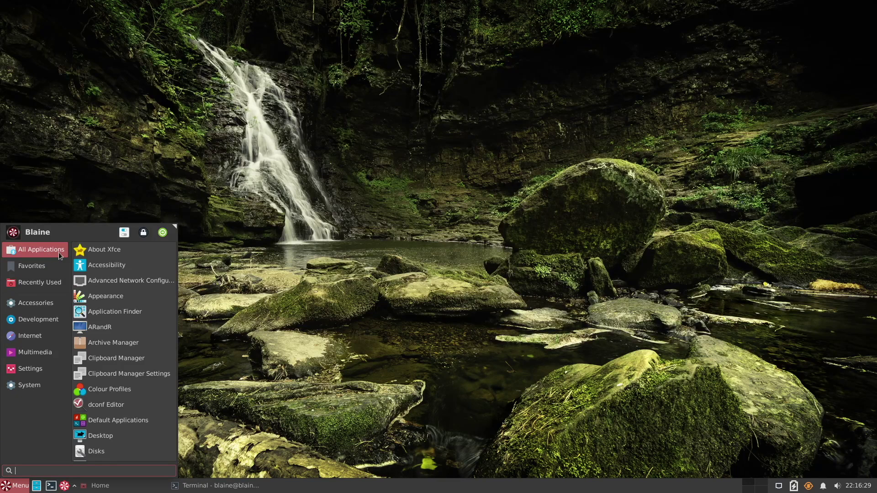
left_click(92, 250)
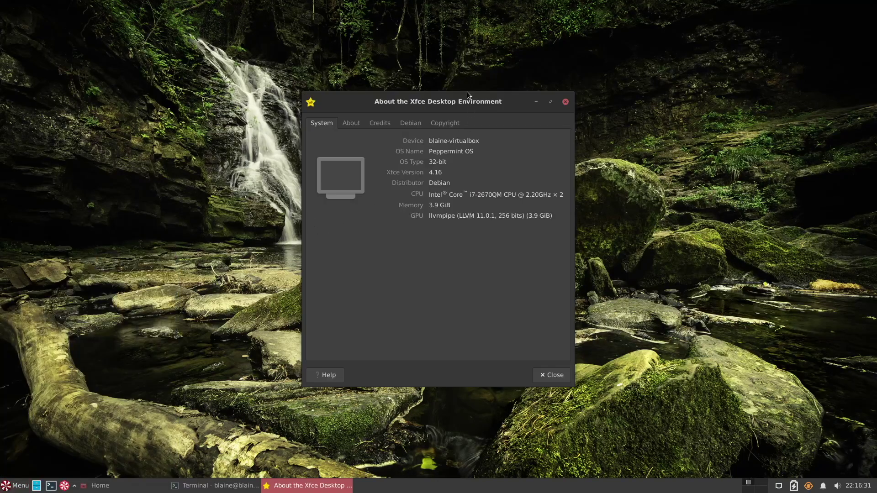
Step: Review About Xfce's About, Credits, Debian and Copyright tabs, then close it
left_click_drag(464, 105, 449, 114)
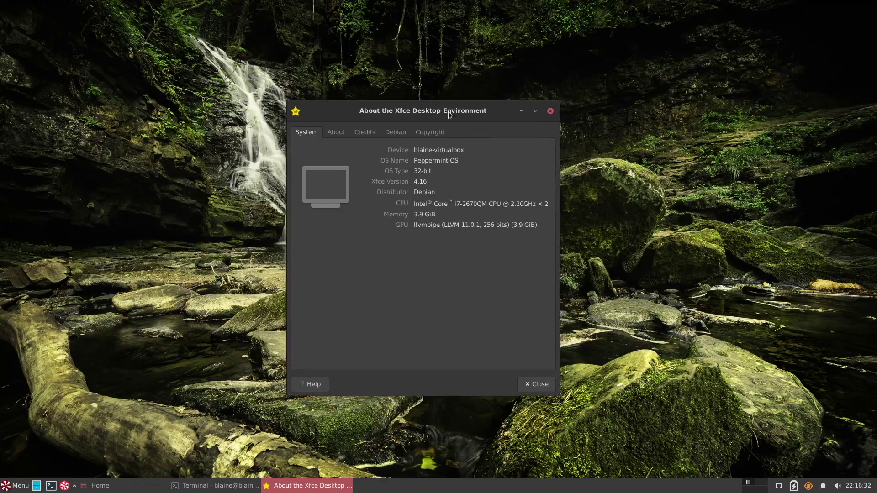
left_click(334, 134)
left_click(356, 135)
left_click(382, 132)
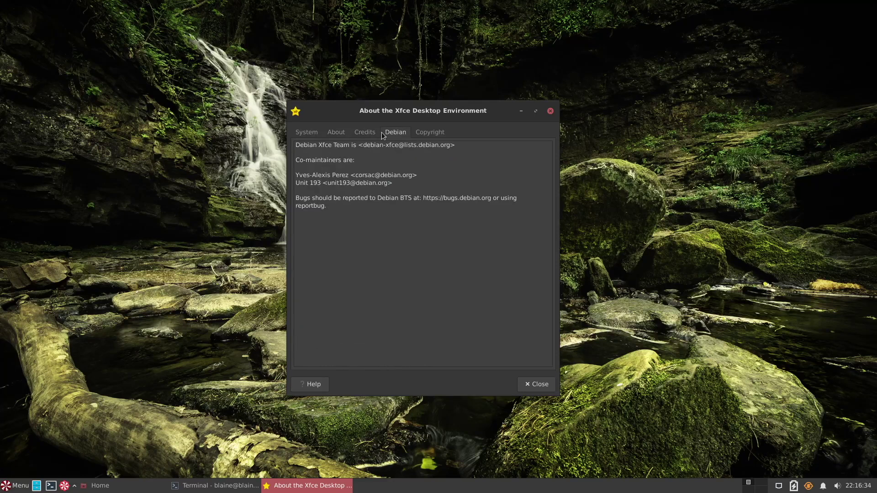
left_click(429, 135)
left_click(310, 133)
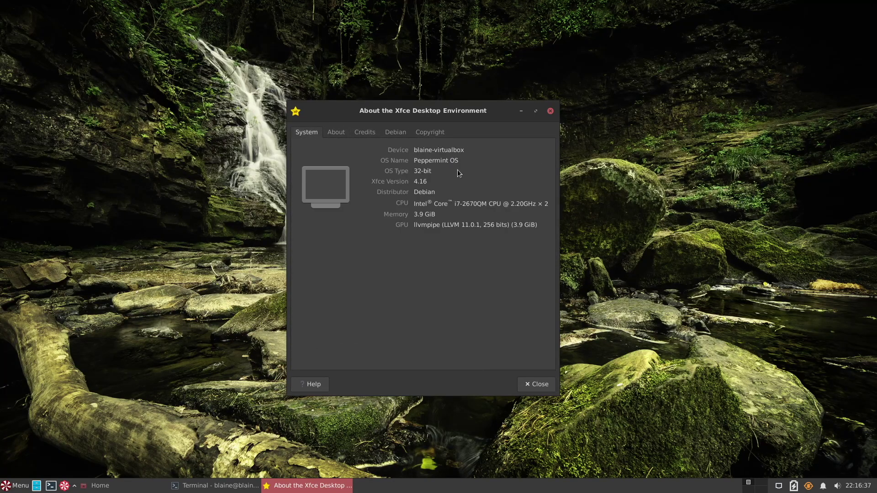
left_click(551, 111)
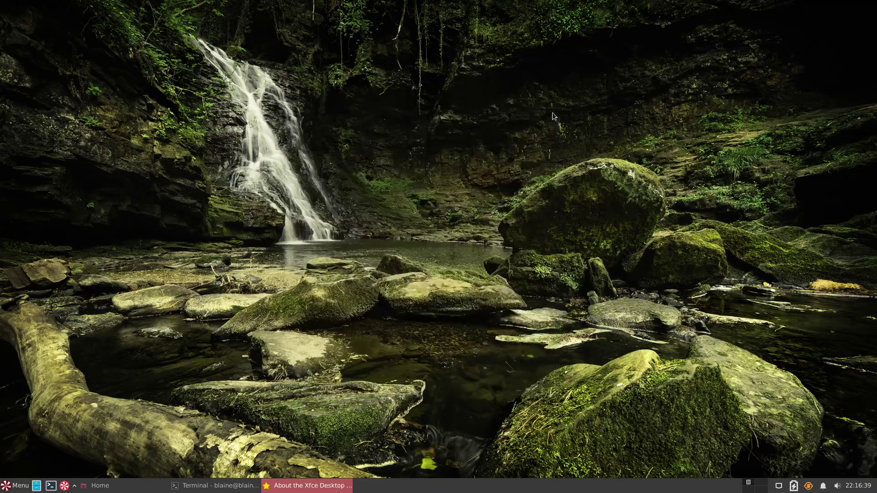
left_click(37, 486)
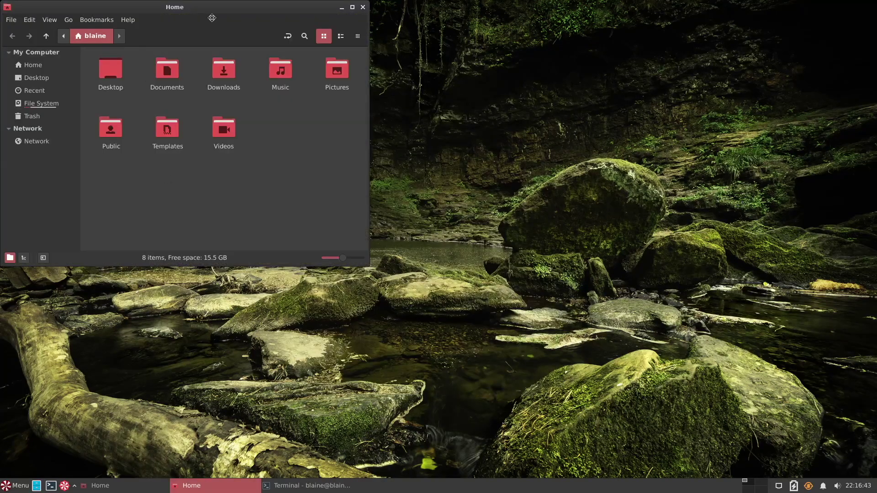
left_click_drag(205, 12, 271, 59)
left_click(193, 69)
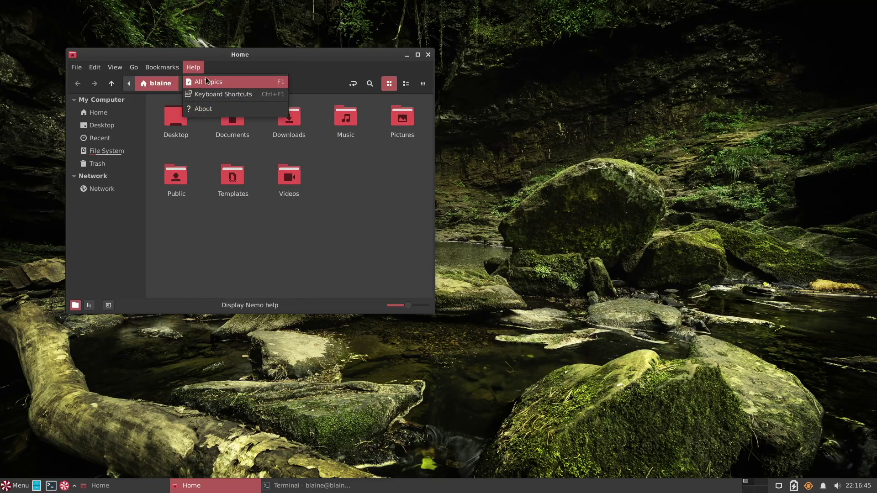
left_click(209, 110)
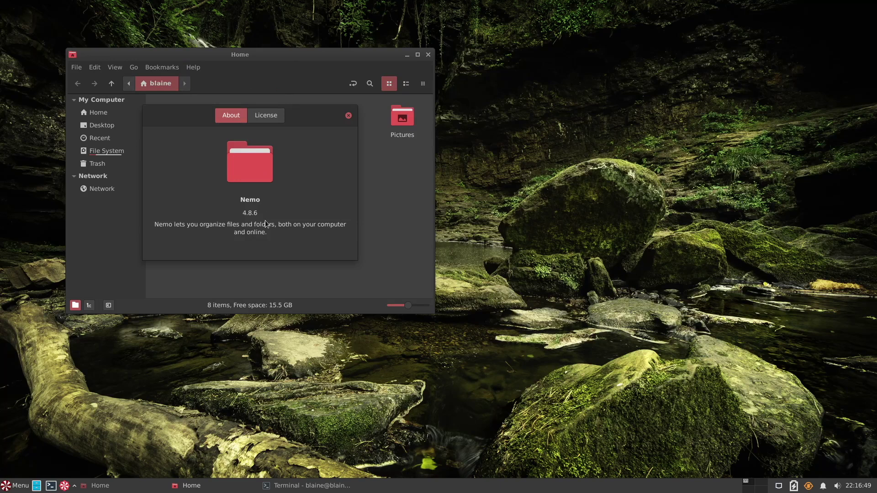
left_click(347, 116)
right_click(368, 206)
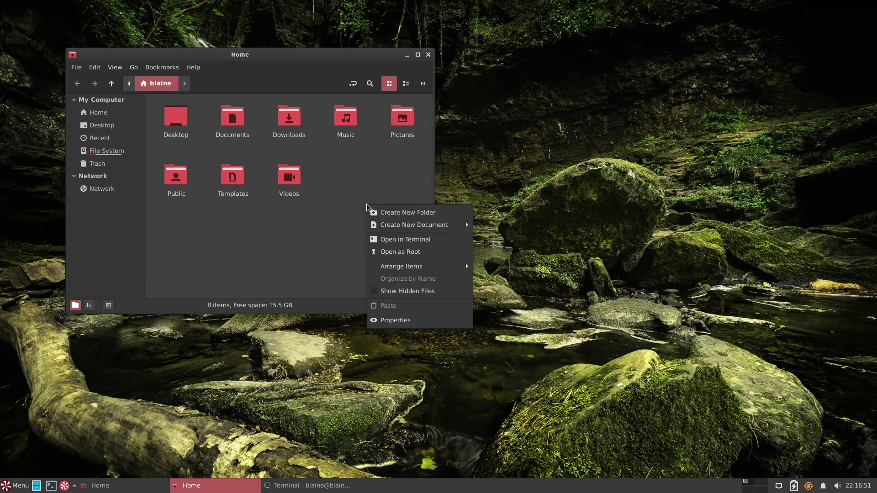
mouse_move(382, 272)
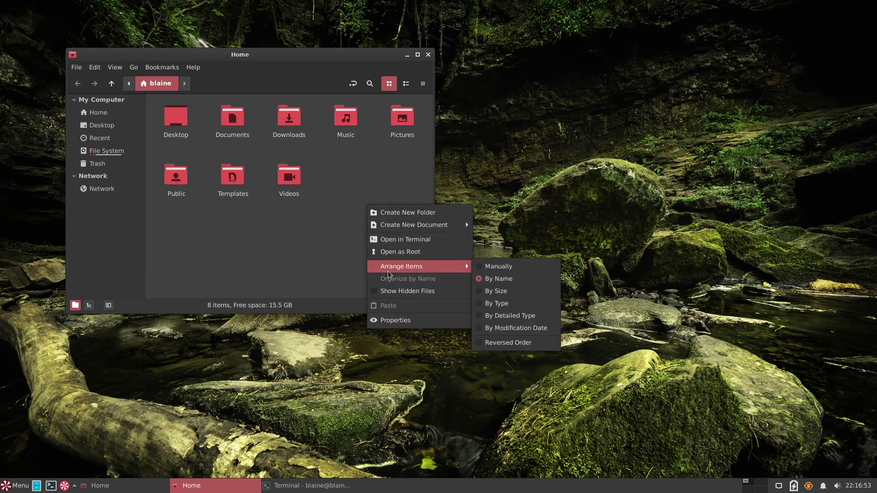
left_click(269, 261)
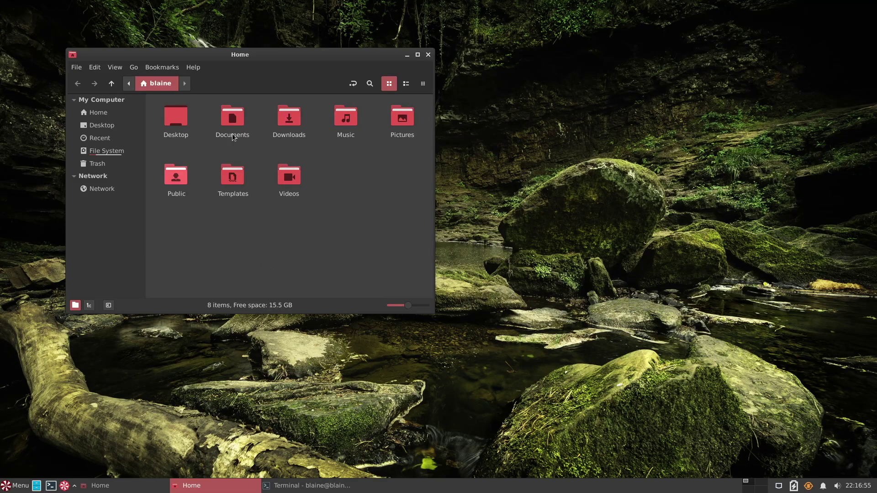
left_click(428, 54)
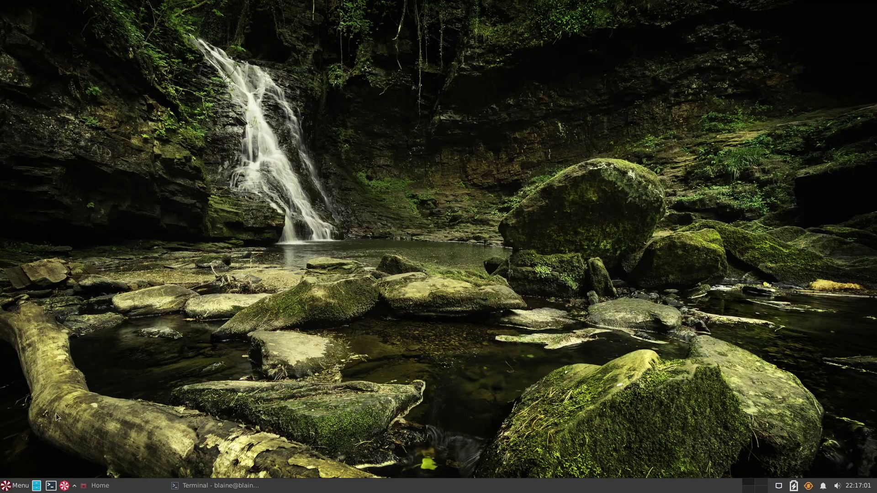
Step: Launch Ice from the Internet category, dismiss the Browser Error warning, and nudge its window
left_click(11, 487)
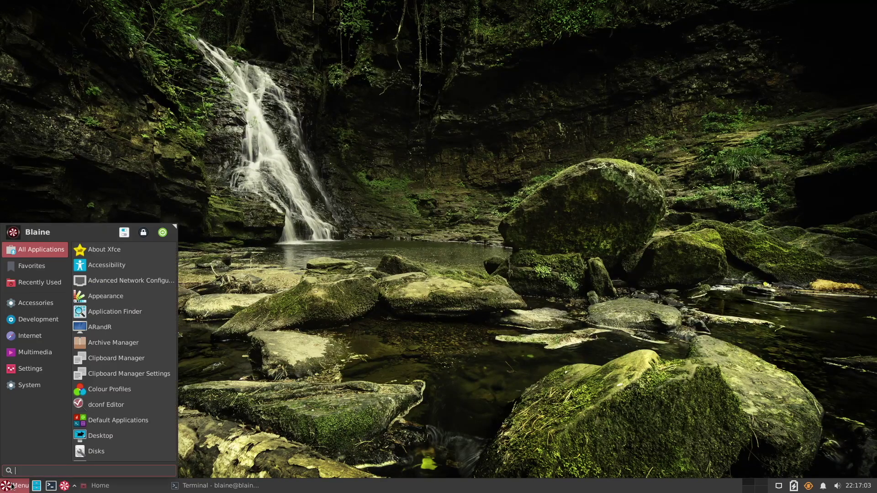
left_click(29, 383)
left_click(29, 369)
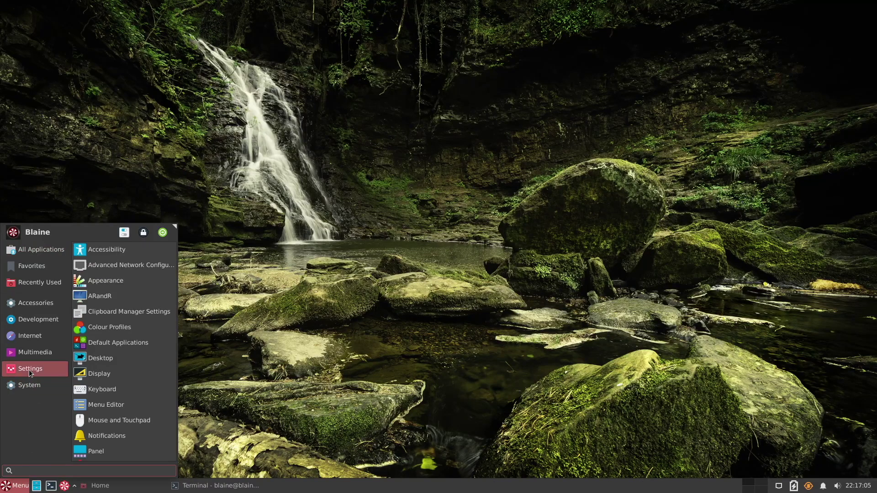
left_click(40, 355)
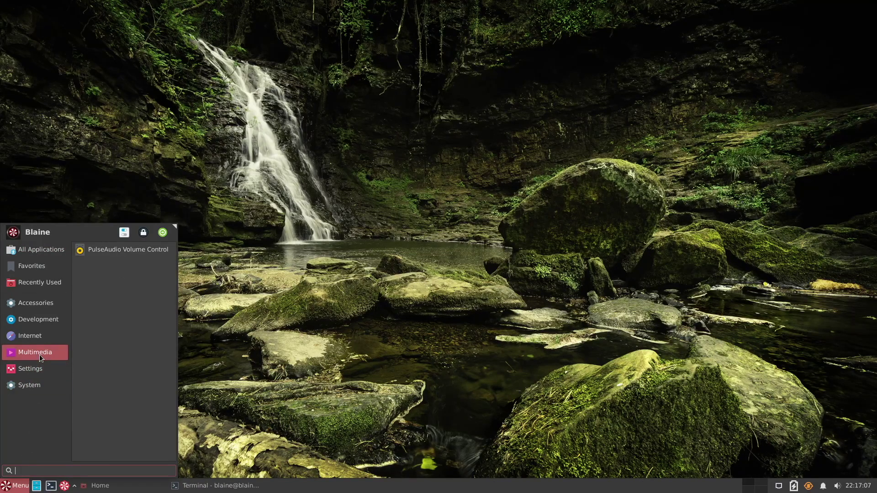
left_click(37, 339)
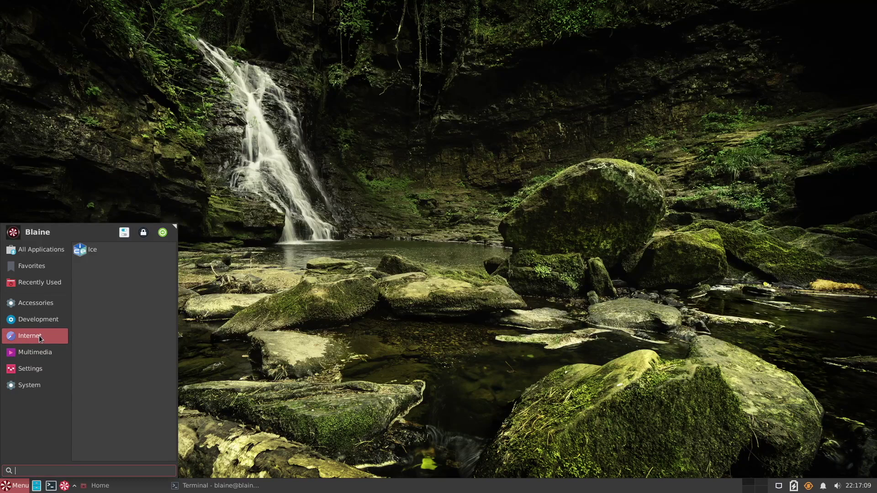
left_click(125, 250)
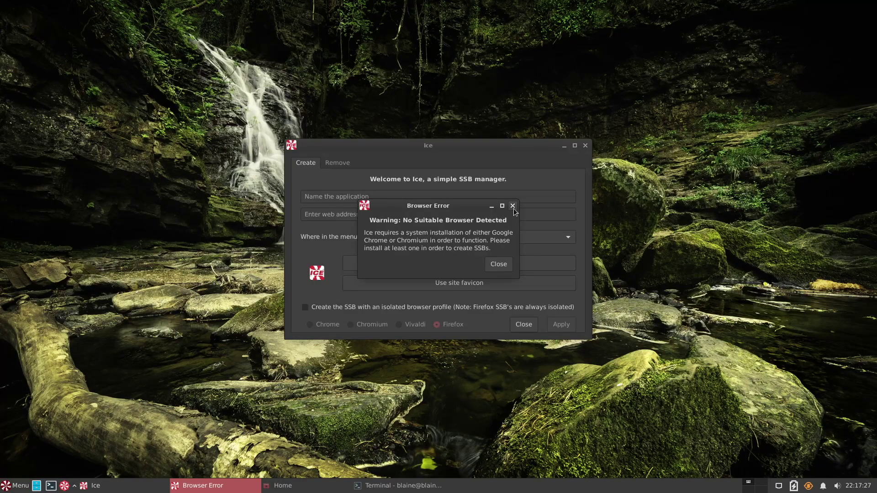
left_click(512, 206)
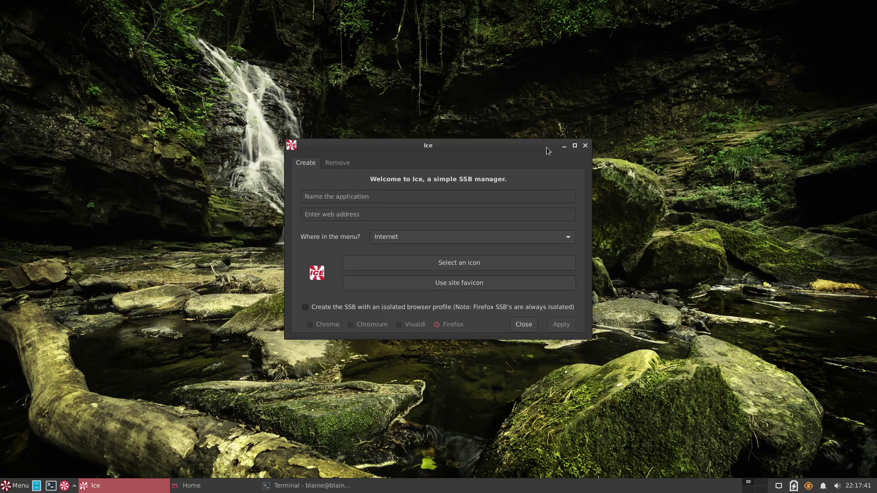
left_click_drag(529, 143, 522, 153)
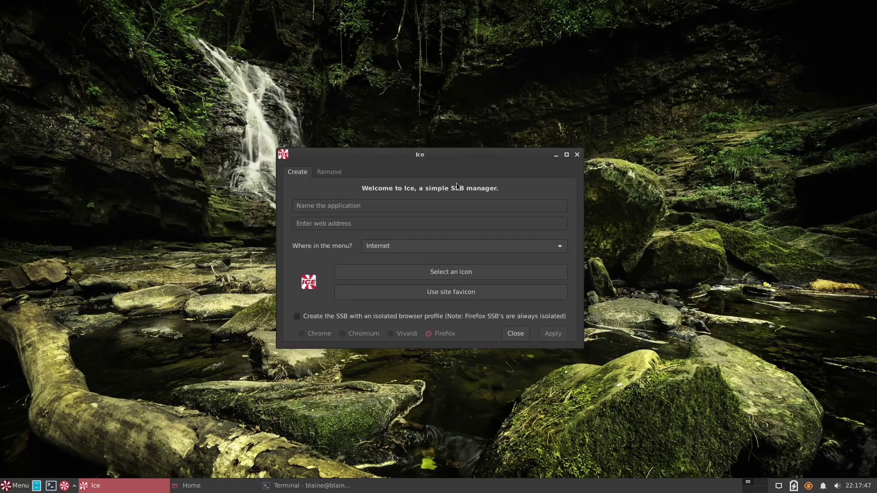
Step: Bring up the Whisker application menu over the Ice window
left_click(6, 486)
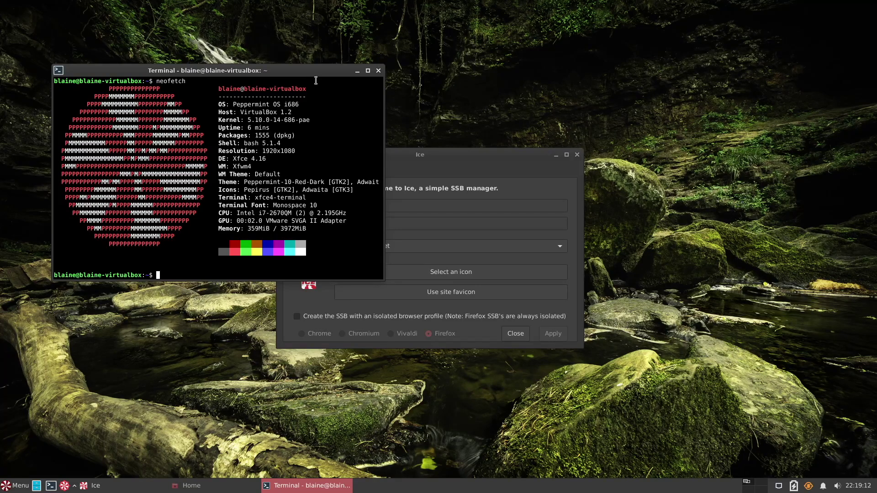
Step: Move the terminal up-left and run htop in it
left_click_drag(316, 72, 299, 58)
type("htop")
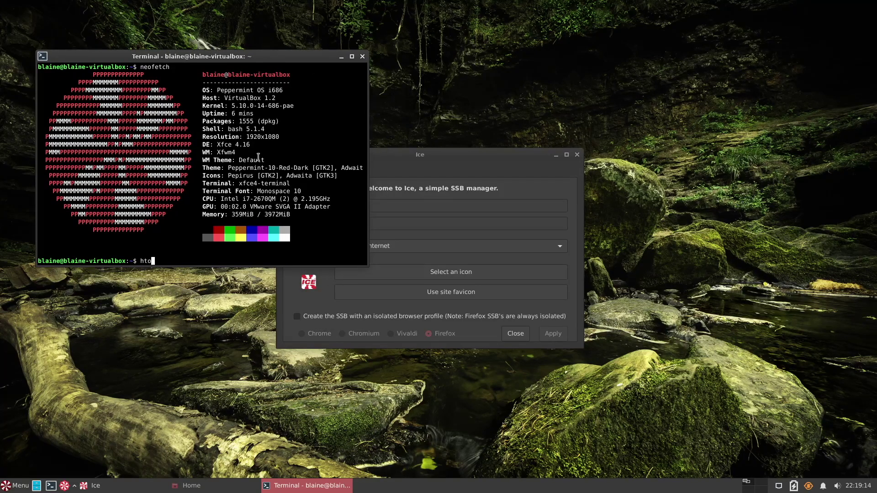
key("Return")
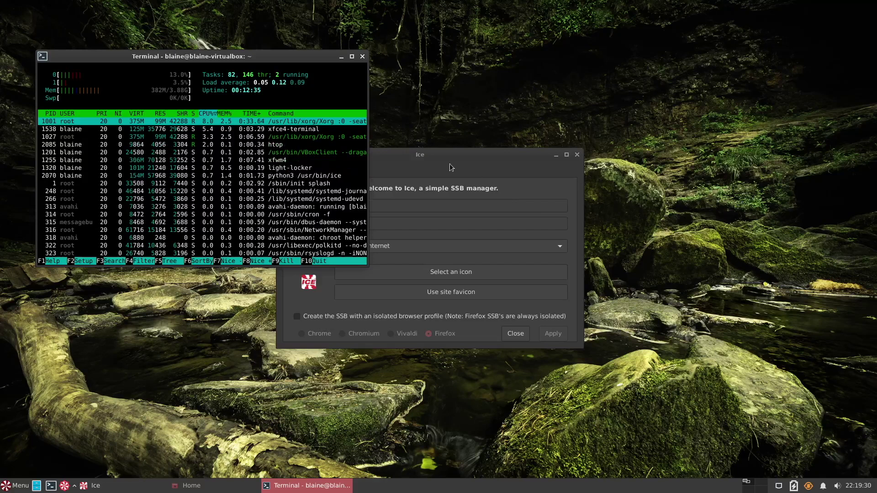
Step: Close the Home folder and Ice windows, then minimize the htop terminal
left_click(190, 487)
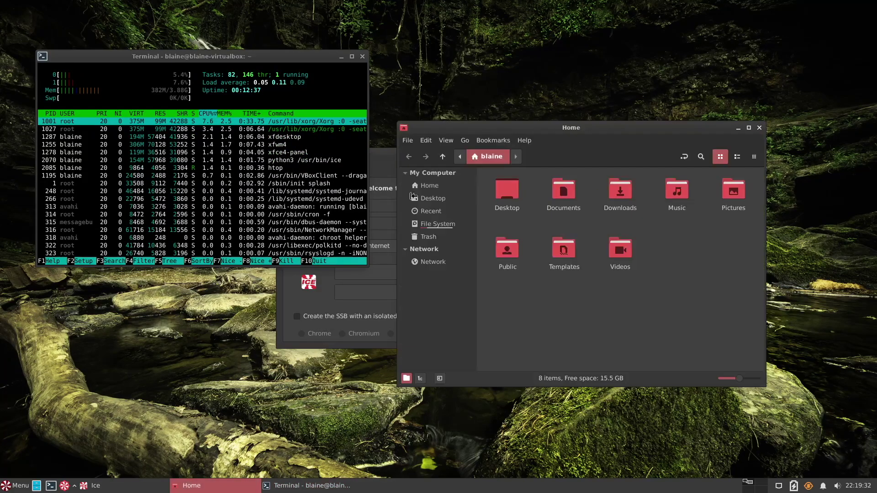
left_click(760, 133)
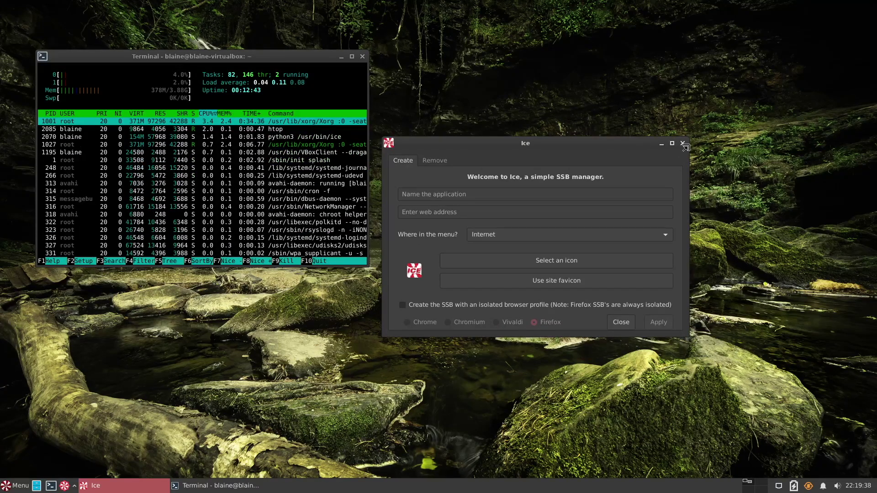
left_click(682, 145)
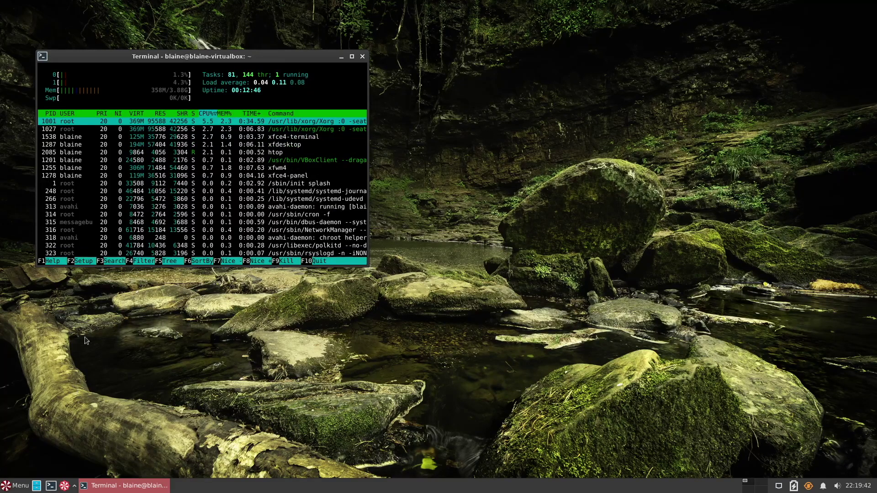
left_click(340, 58)
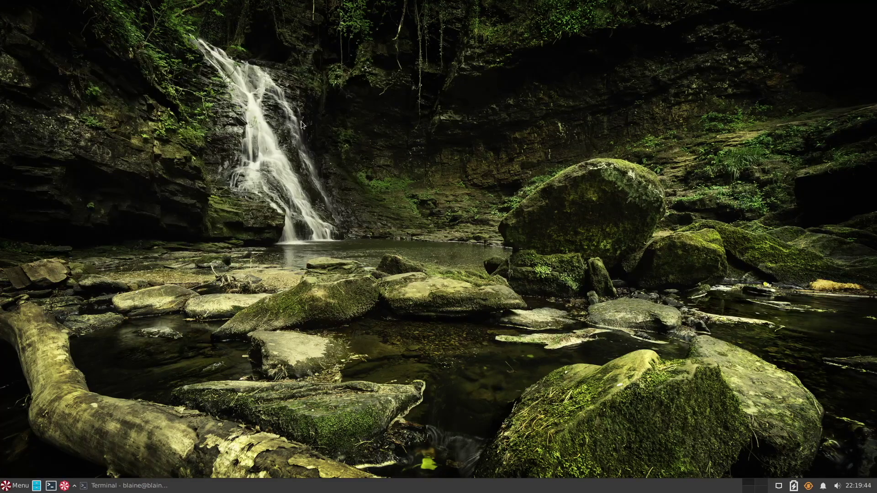
left_click(8, 488)
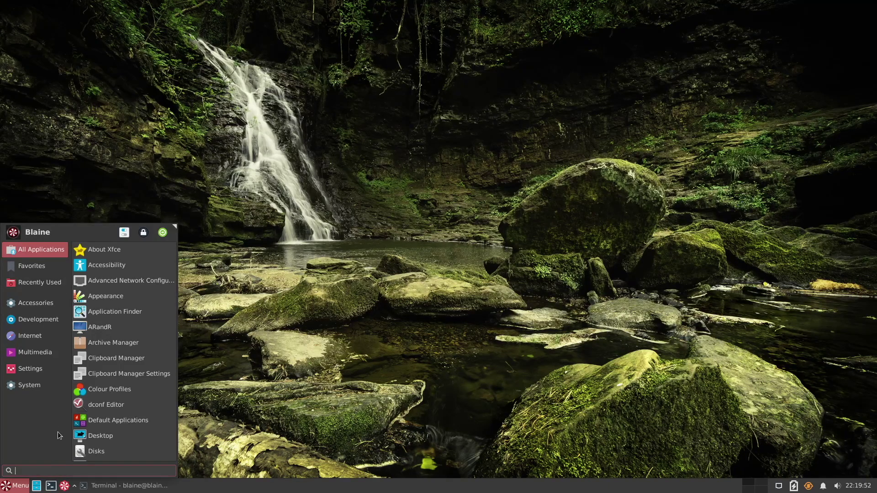
mouse_move(46, 335)
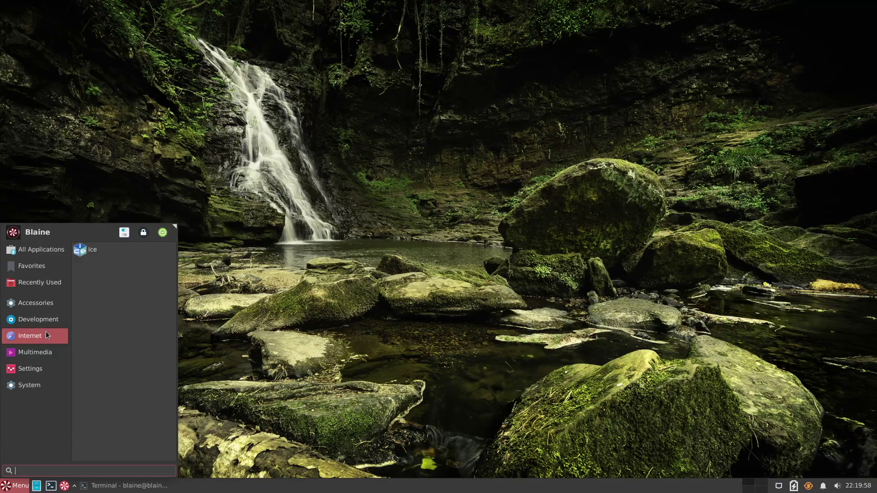
mouse_move(42, 301)
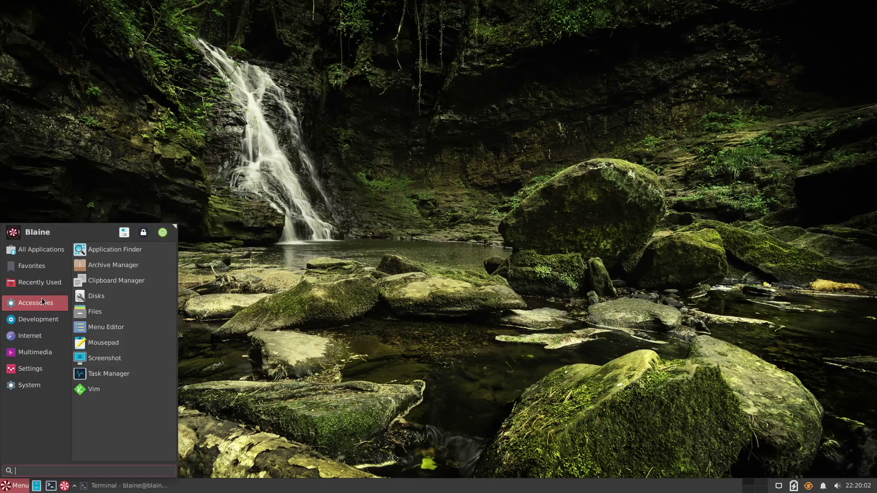
mouse_move(37, 383)
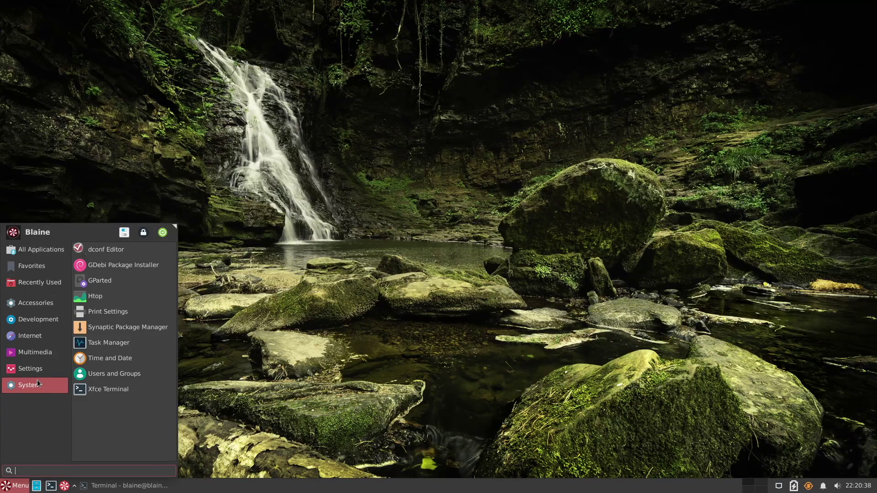
left_click(45, 372)
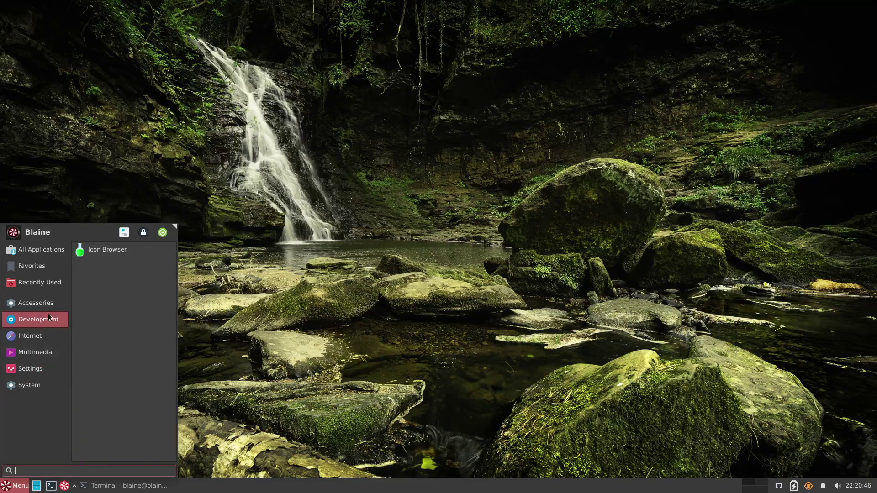
left_click(64, 481)
left_click(36, 485)
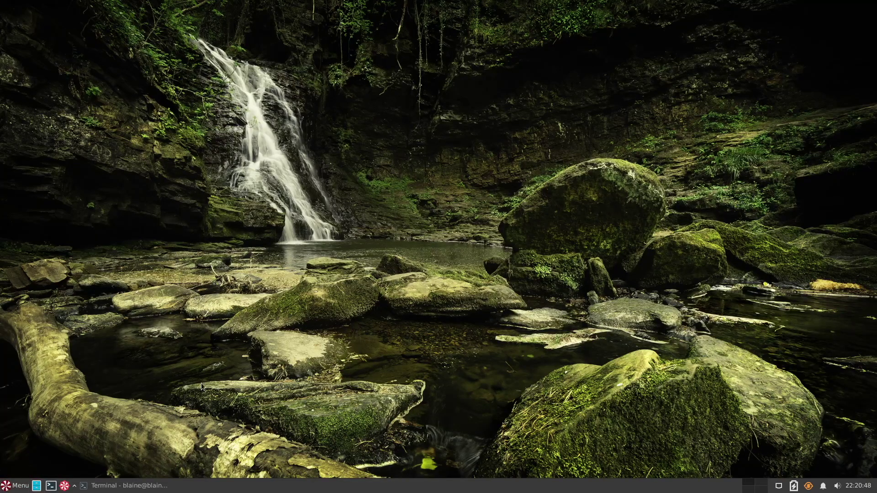
left_click(41, 104)
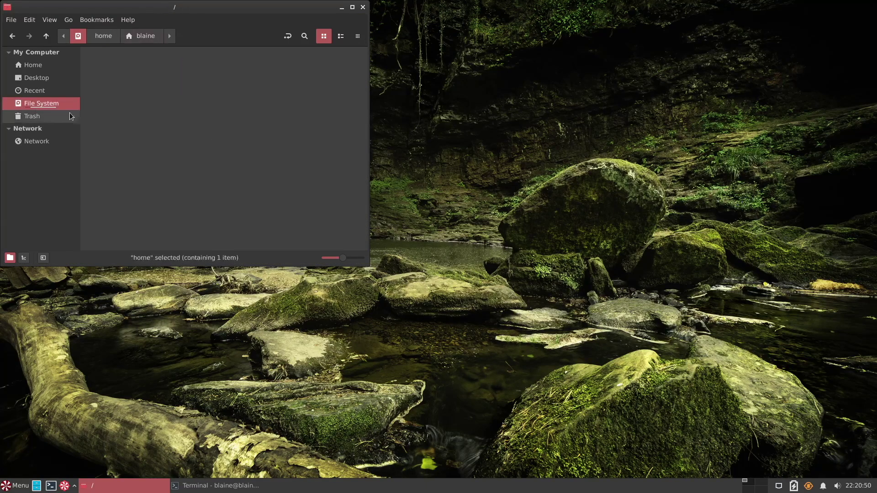
key("super")
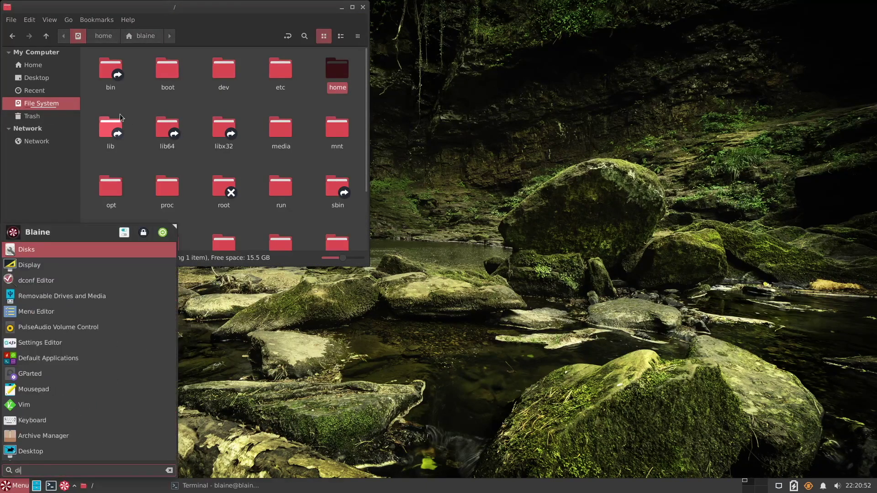
type("gedit")
key("Return")
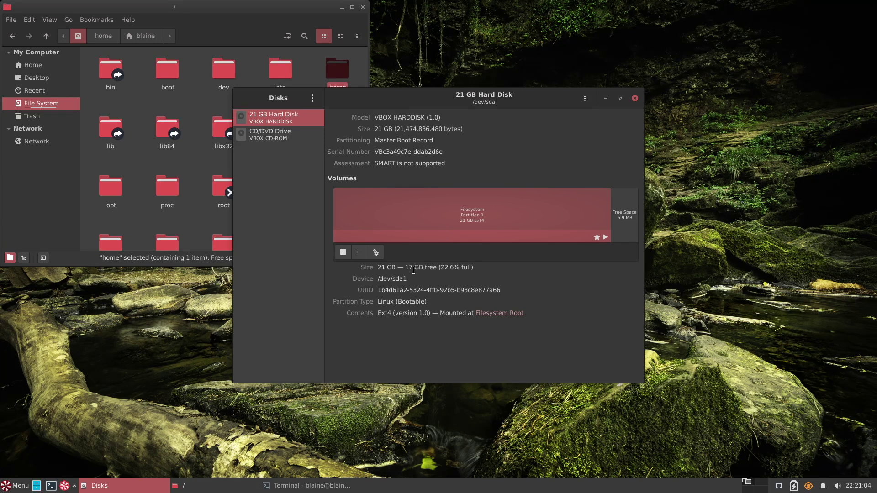
left_click(635, 99)
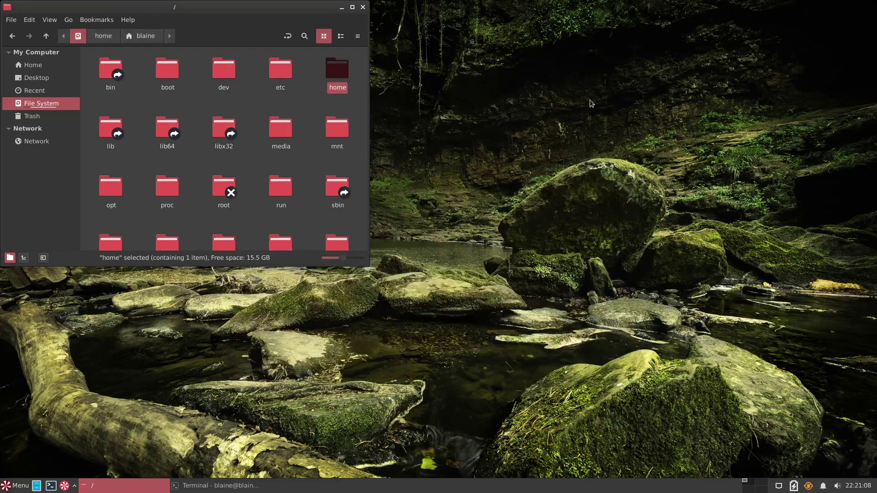
left_click_drag(272, 11, 465, 91)
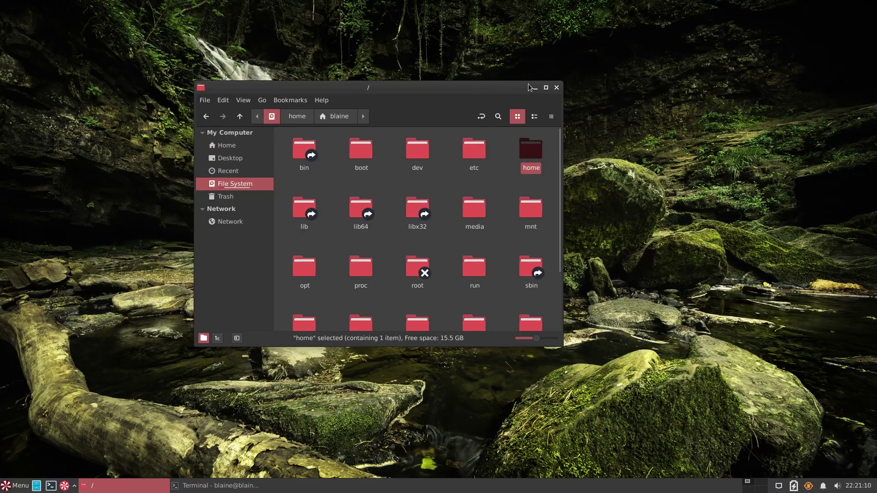
left_click(557, 88)
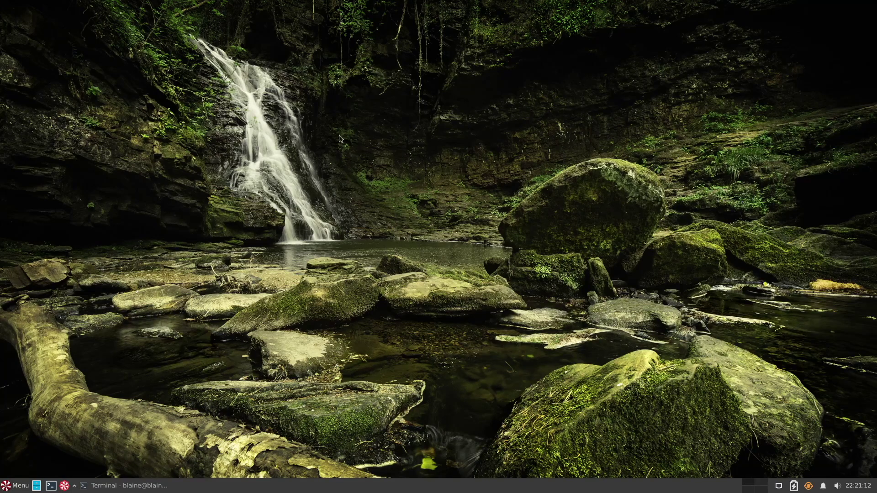
Step: Open Peppermint Hub, then open and close Panel preferences and the Xfce Settings Manager
left_click(64, 486)
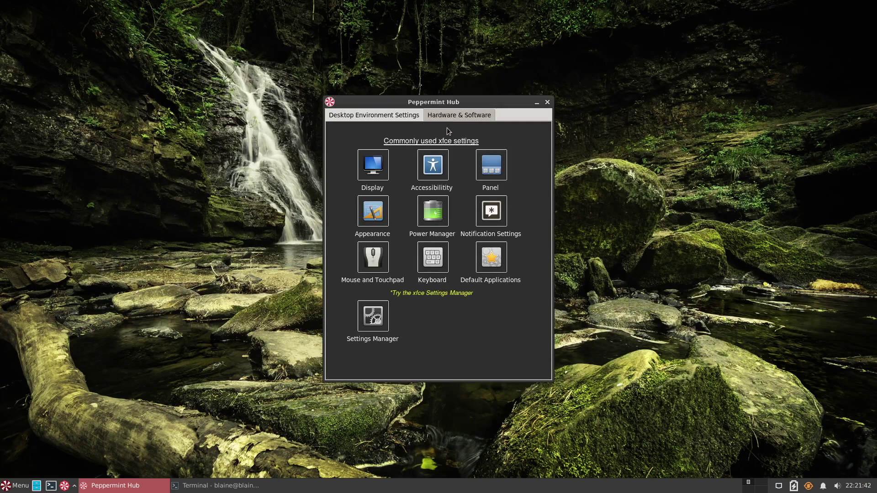
left_click(500, 176)
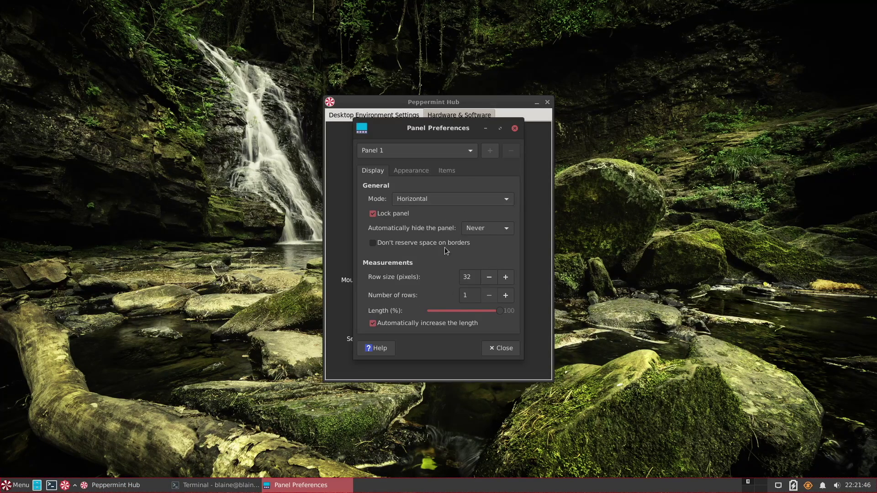
left_click(514, 129)
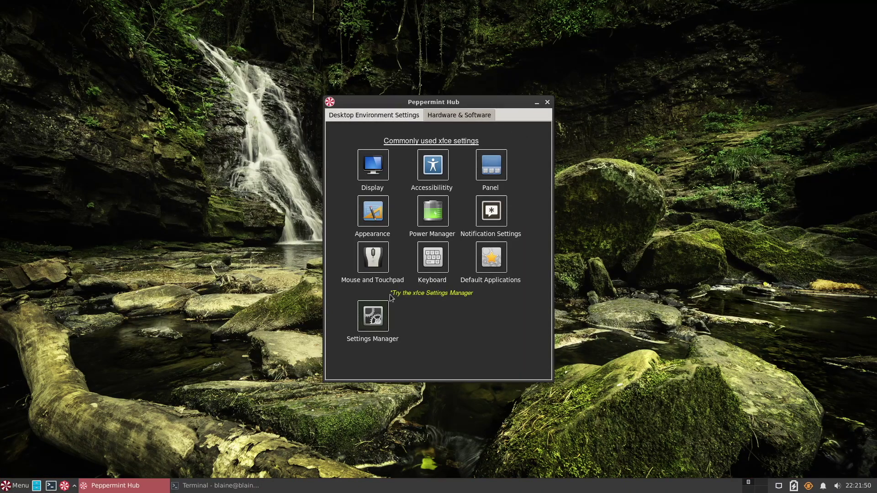
scroll(452, 298, "down", 1)
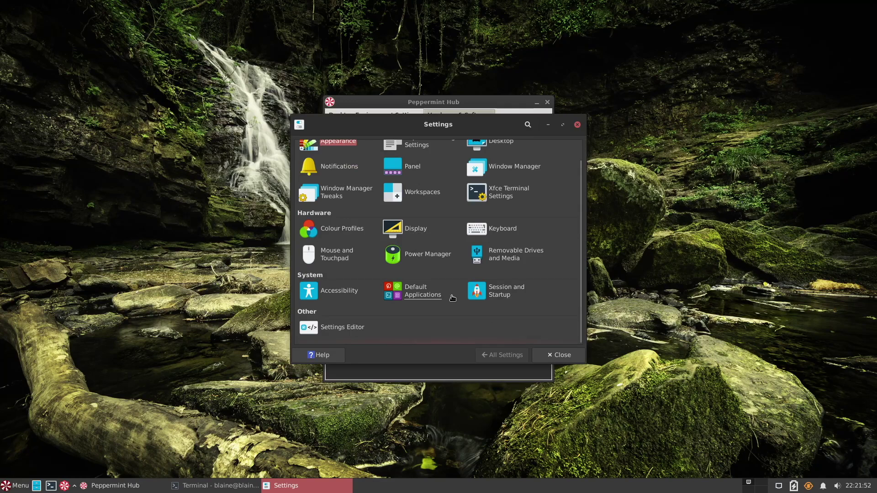
scroll(452, 298, "up", 1)
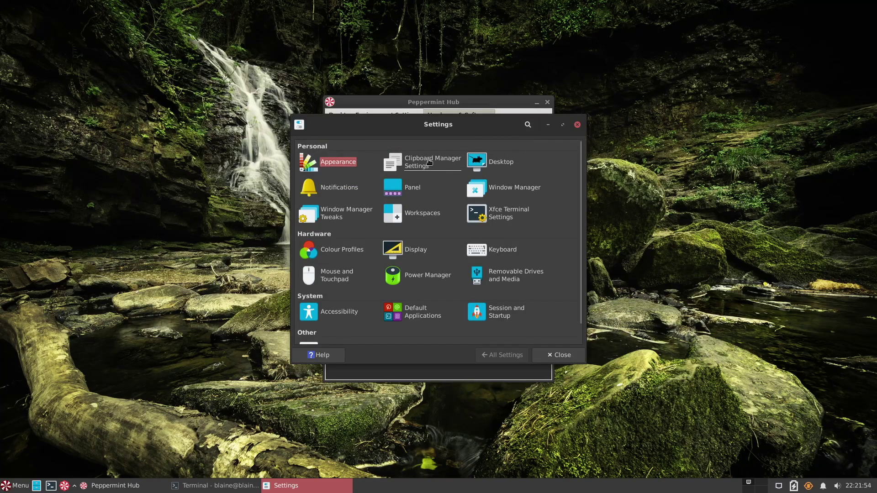
left_click(577, 125)
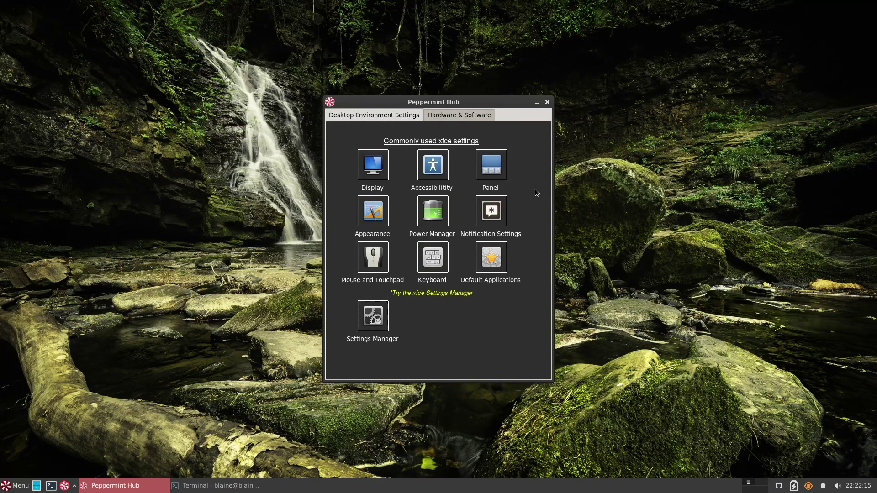
Step: Enable hBlock from the Hardware & Software tab and minimize its blocklist download terminal
left_click(457, 116)
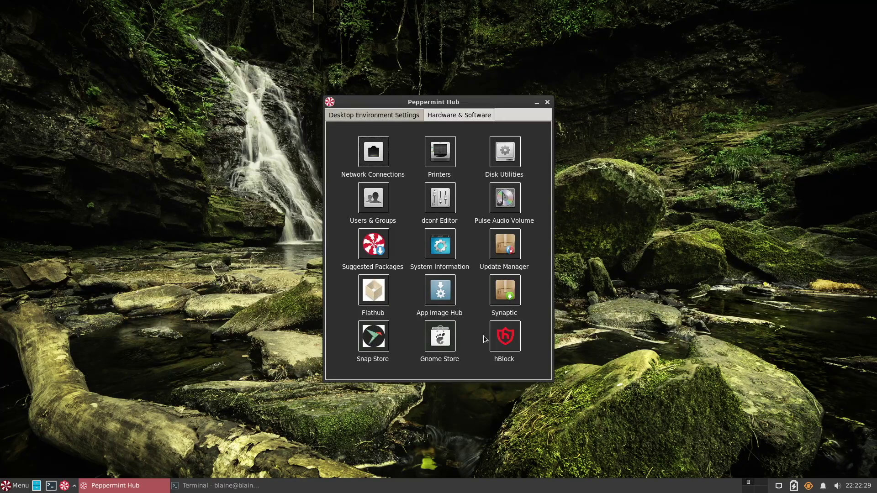
left_click(502, 338)
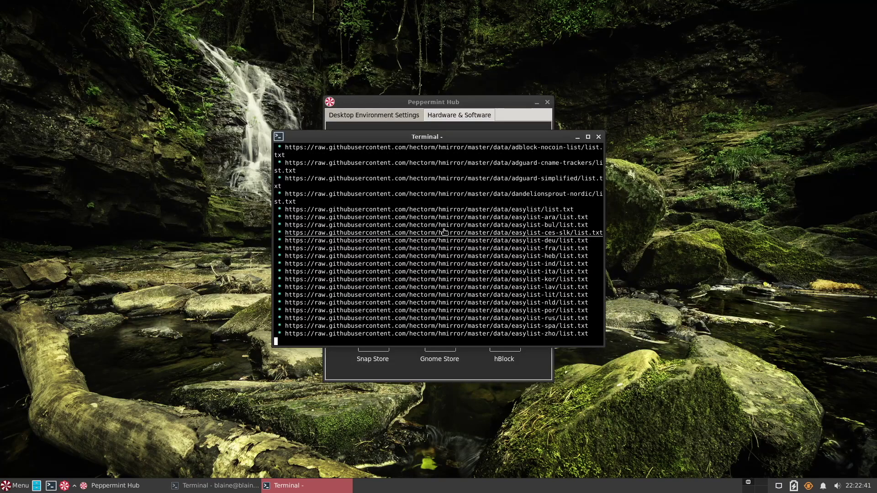
left_click(577, 138)
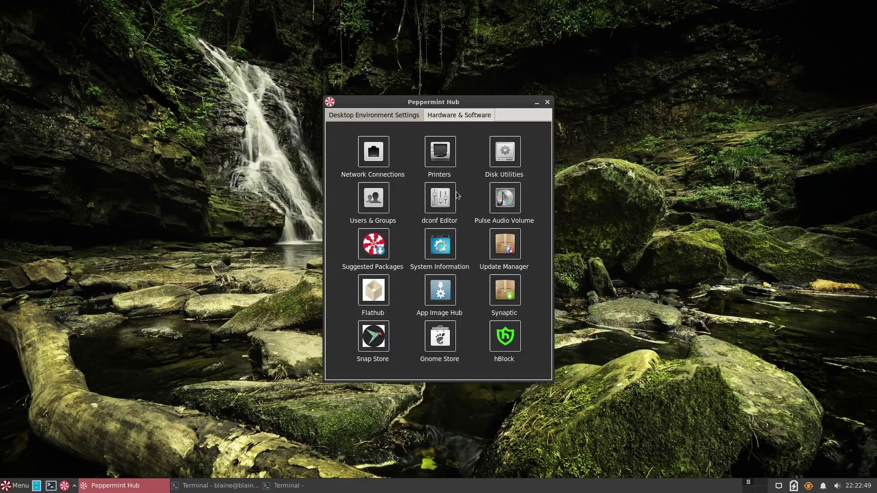
type("********")
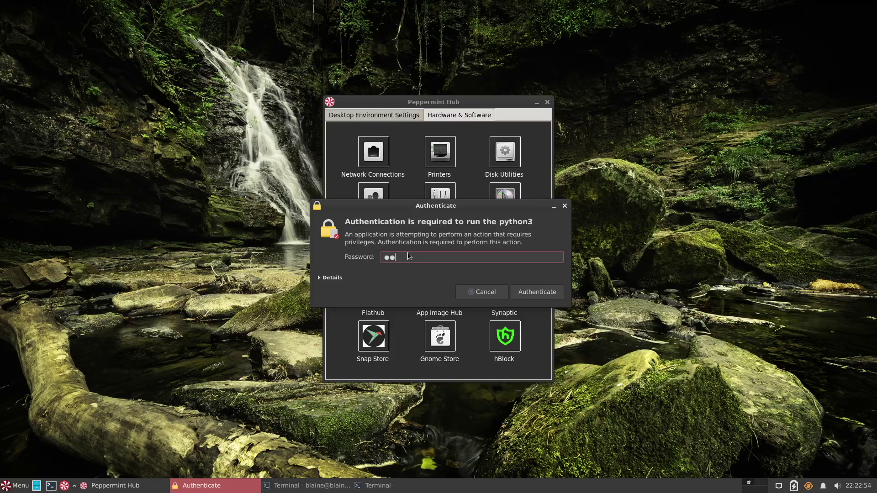
key("Return")
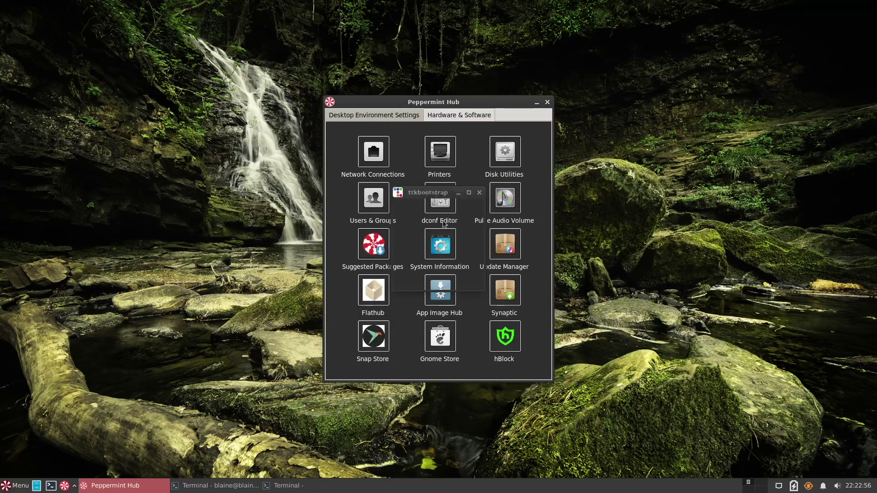
left_click_drag(515, 193, 339, 140)
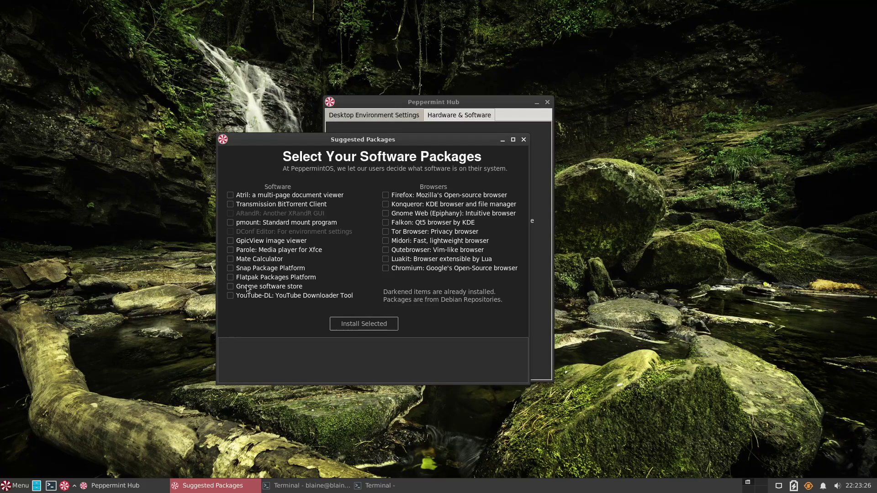
Step: Close Suggested Packages, enter the account password, and run a System Updates check
left_click(524, 139)
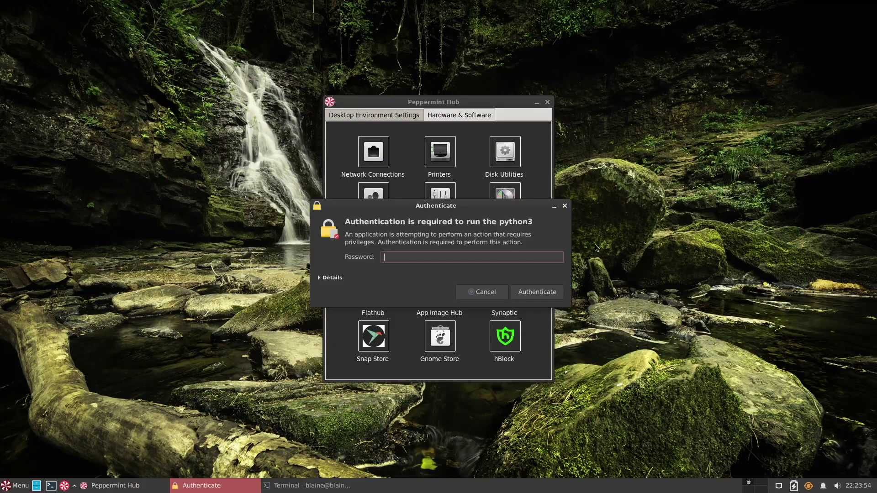
type("*****")
key("Return")
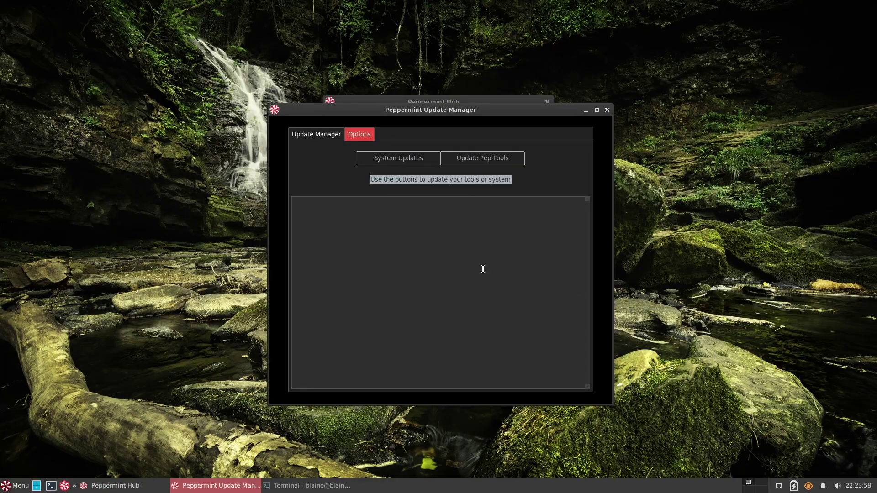
left_click(419, 162)
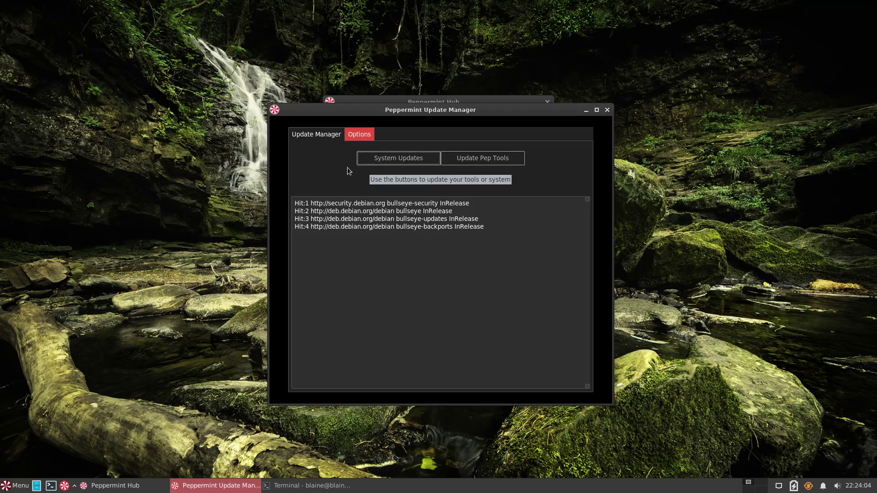